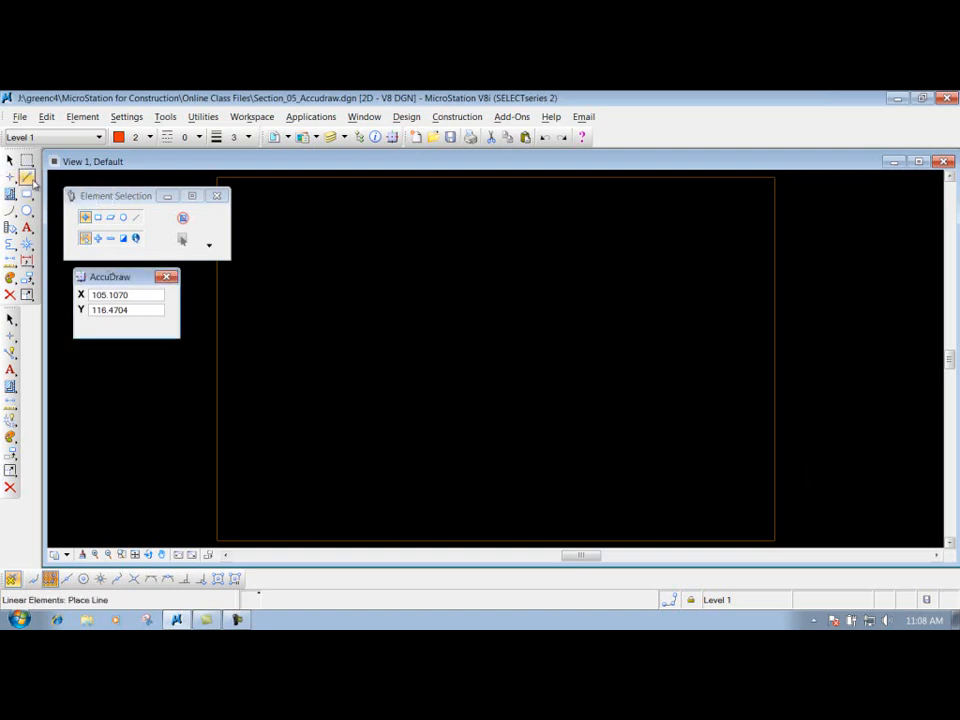
Set the active color for the line being placed to 0
left_click(119, 138)
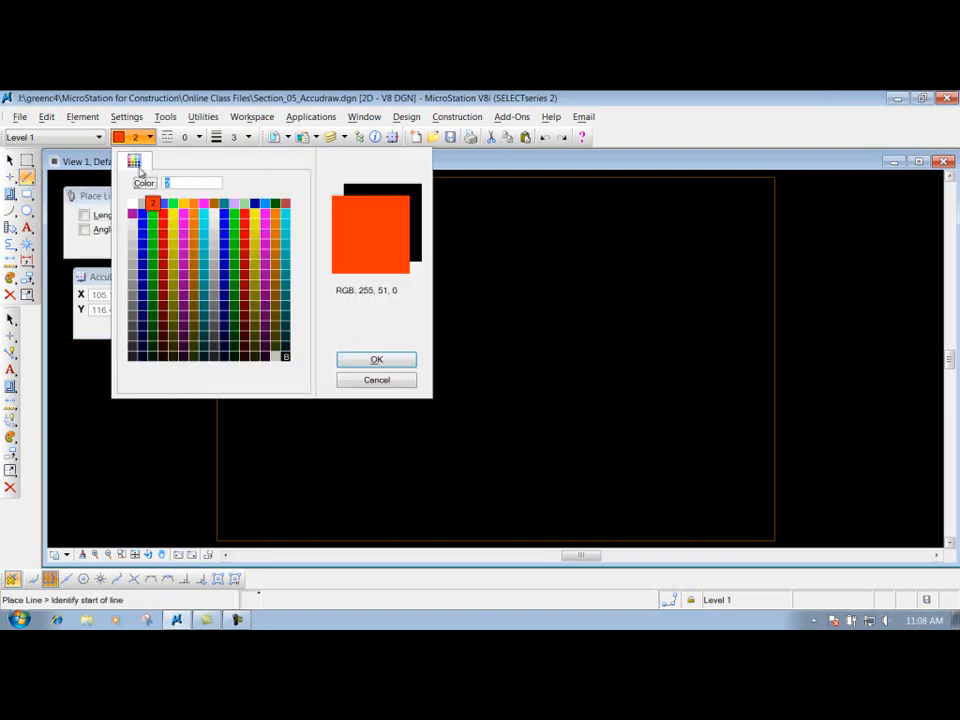
left_click(140, 203)
Sketch a trial ditch profile of four connected lines: a 5-unit horizontal, a downward slope, a flat bottom and an upward slope
left_click(317, 322)
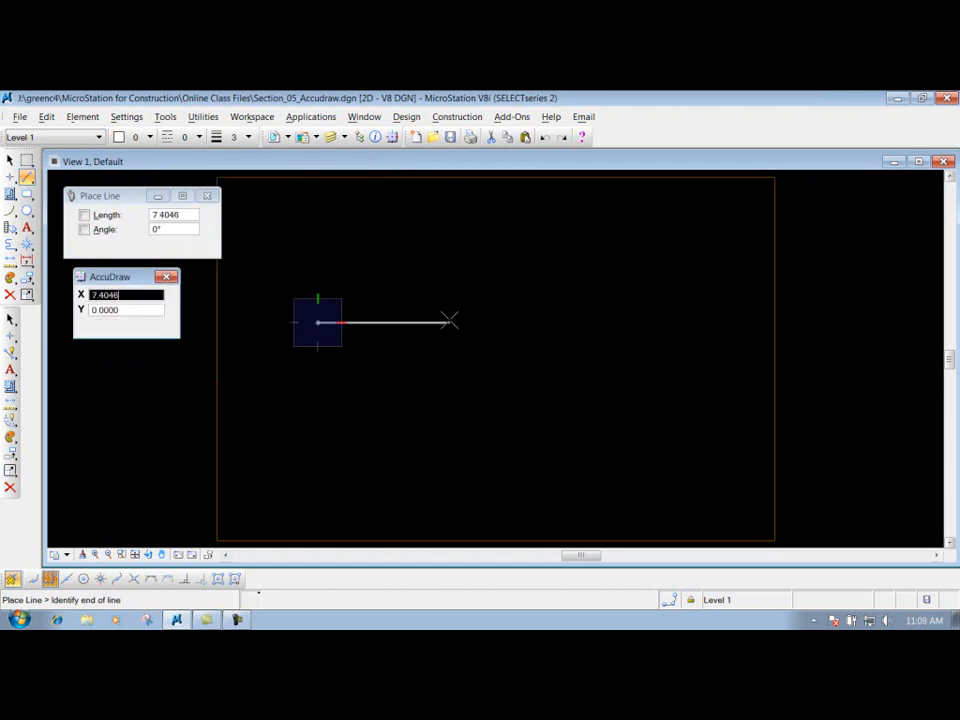
type("5")
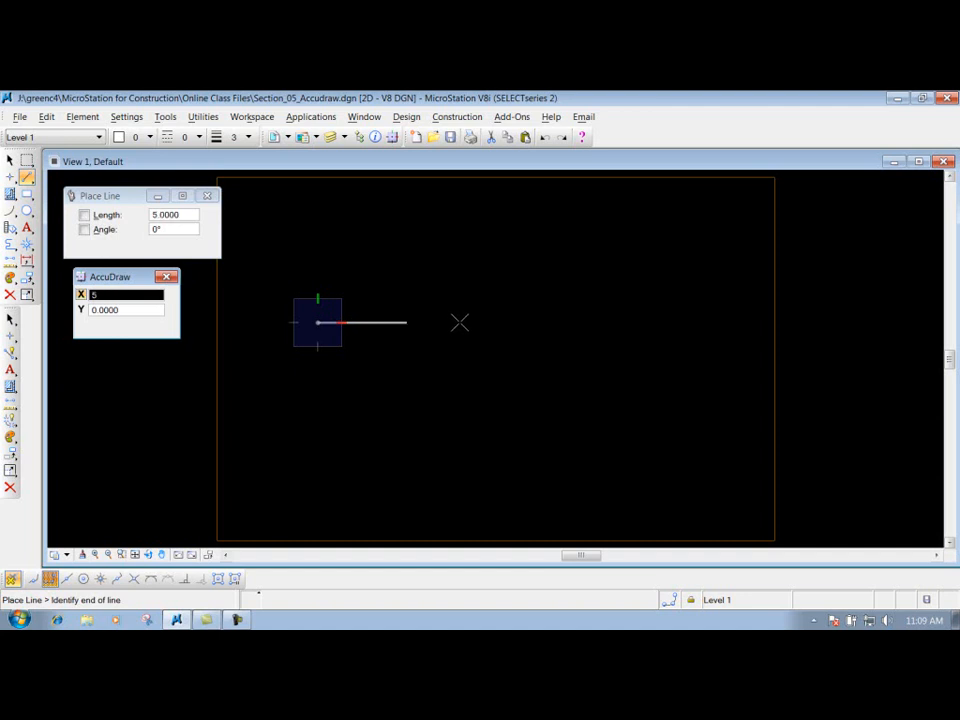
left_click(459, 321)
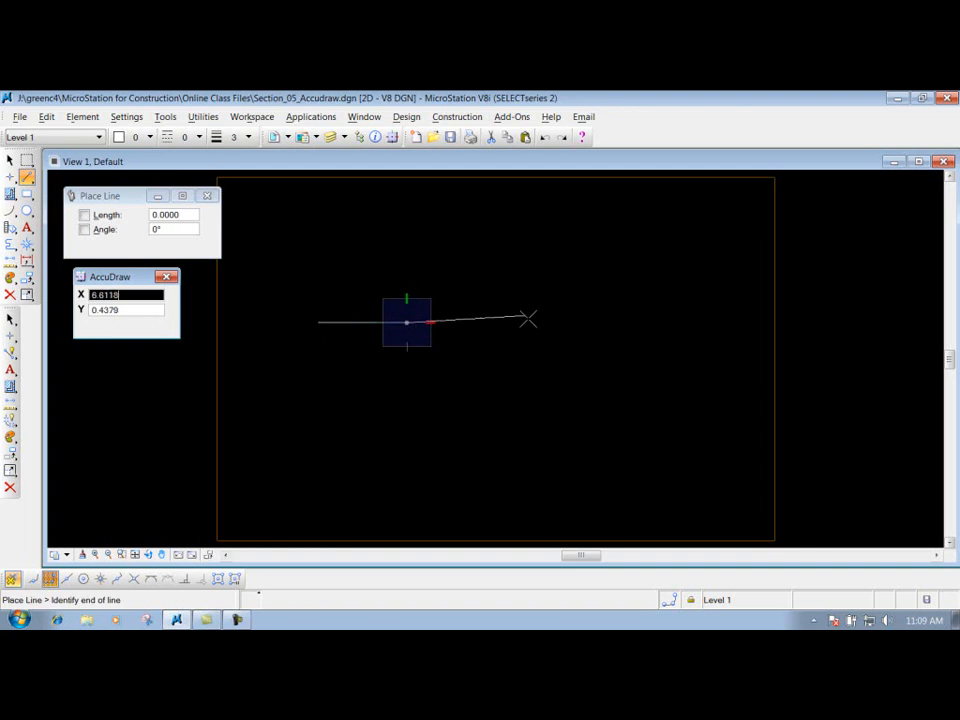
left_click(514, 416)
left_click(636, 416)
left_click(748, 324)
right_click(579, 418)
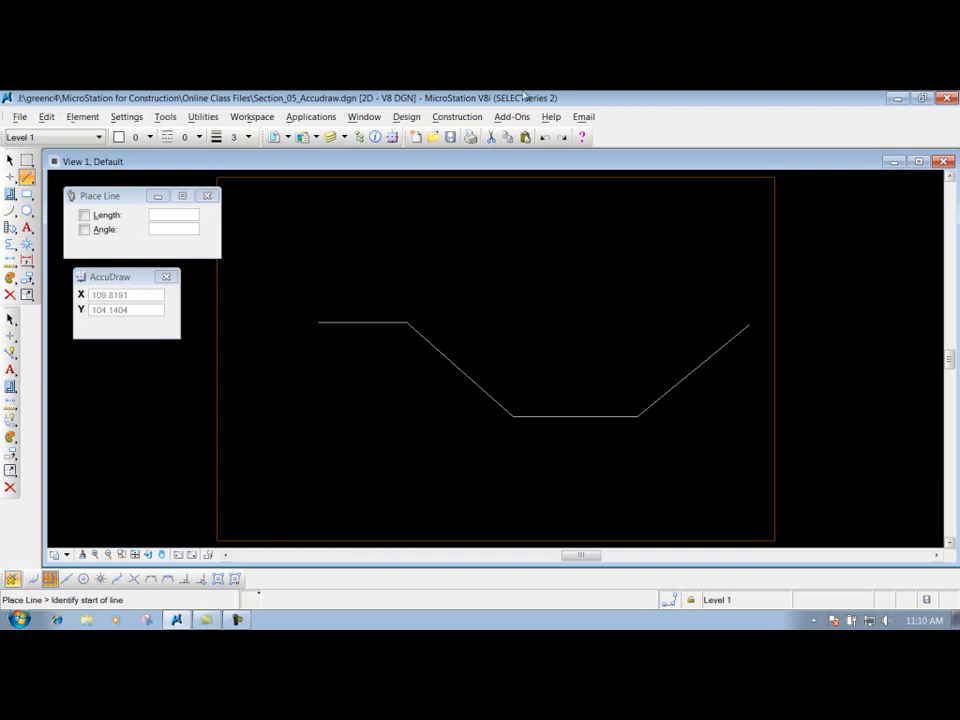
Undo the four lines of the trial ditch profile
left_click(544, 138)
left_click(544, 138)
left_click(544, 138)
left_click(544, 138)
Start a new line chain near the left edge of the drawing boundary with a horizontal segment 5 units long
left_click(113, 197)
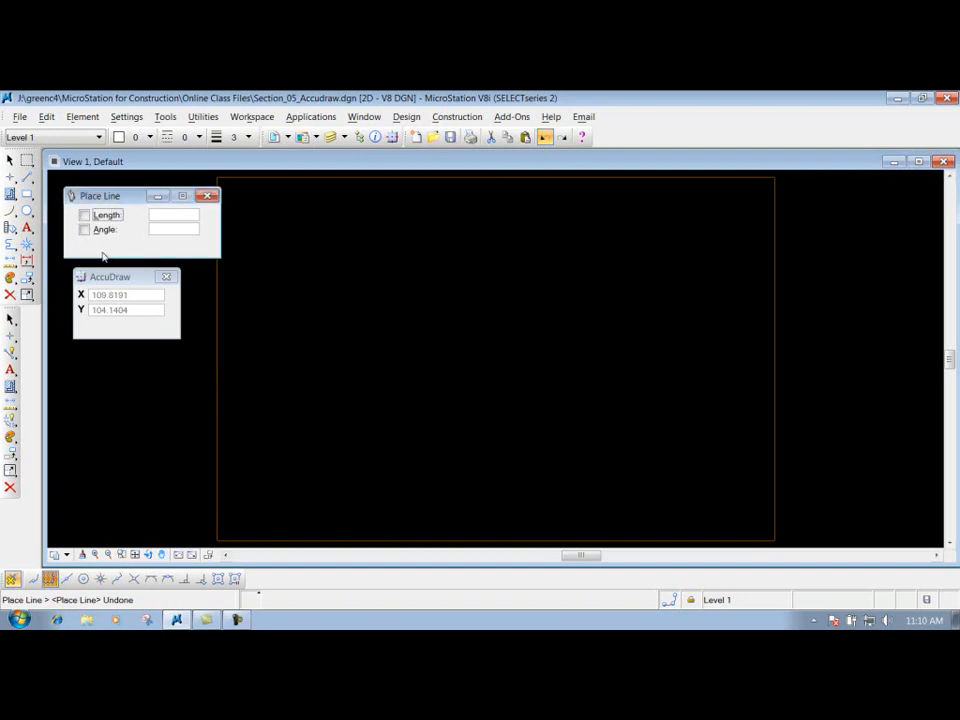
left_click(112, 277)
left_click(262, 311)
type("5")
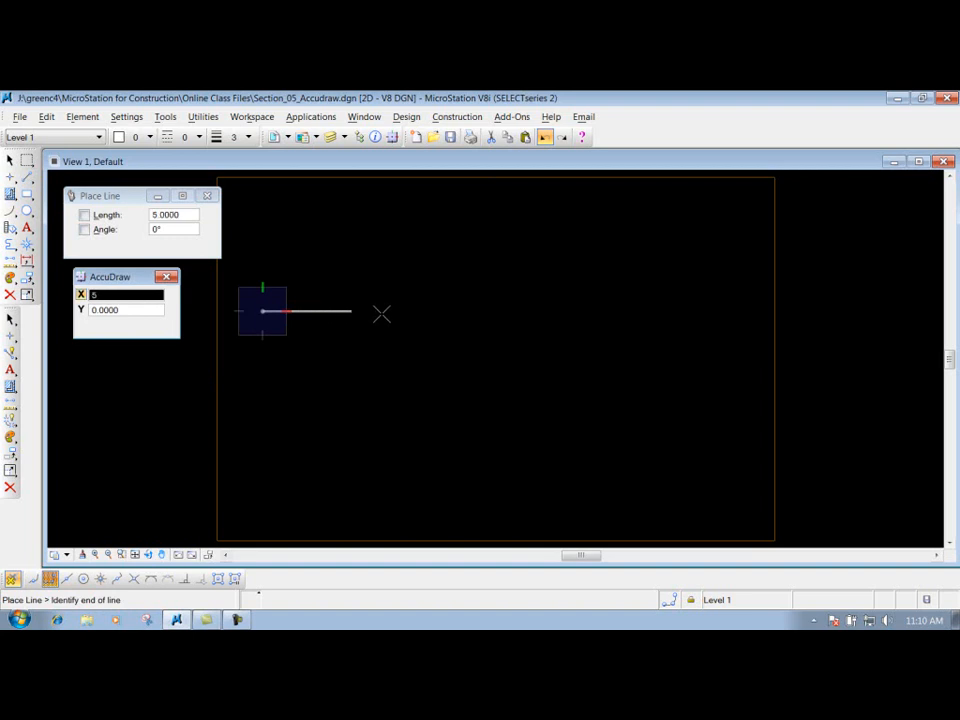
left_click(381, 314)
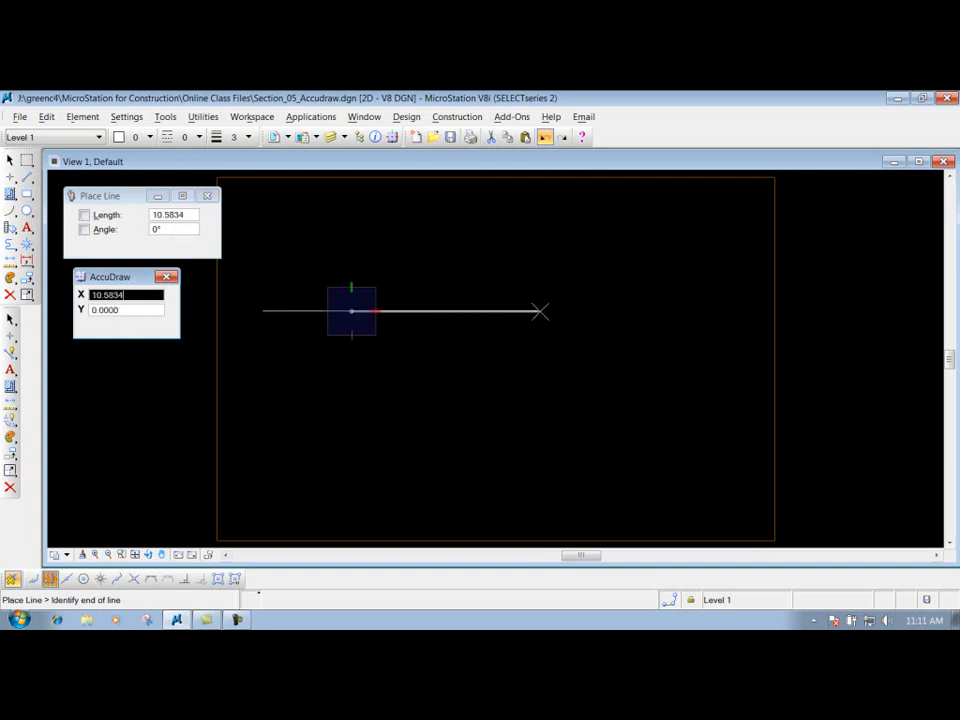
Add the downward foreslope segment with an X offset of 13 and a Y offset of -13 divided by 4.5
type("13")
key("Tab")
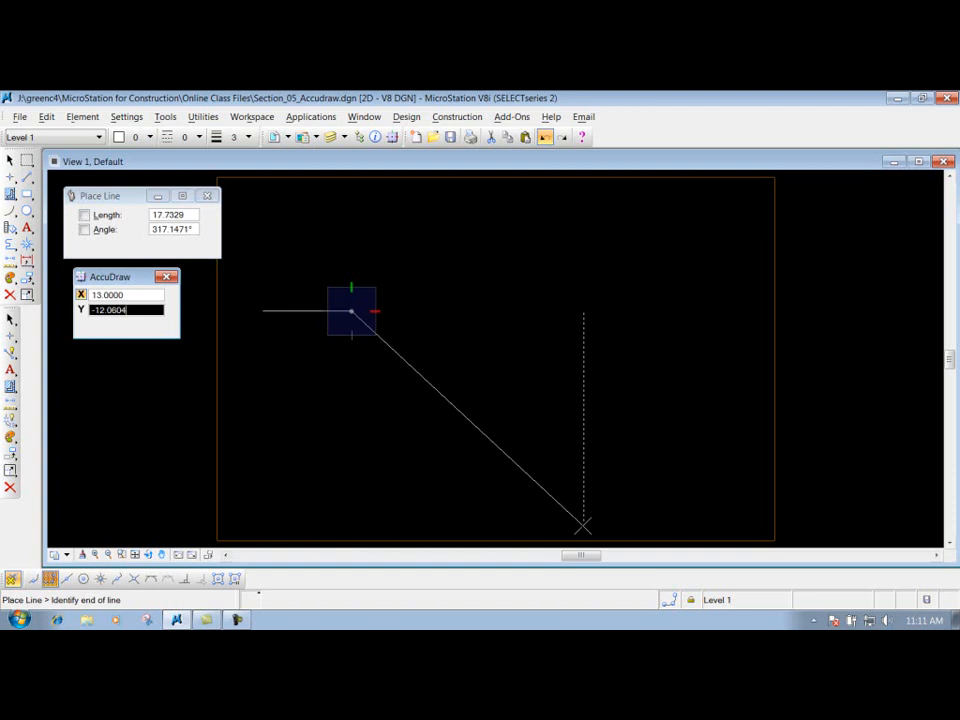
type("13")
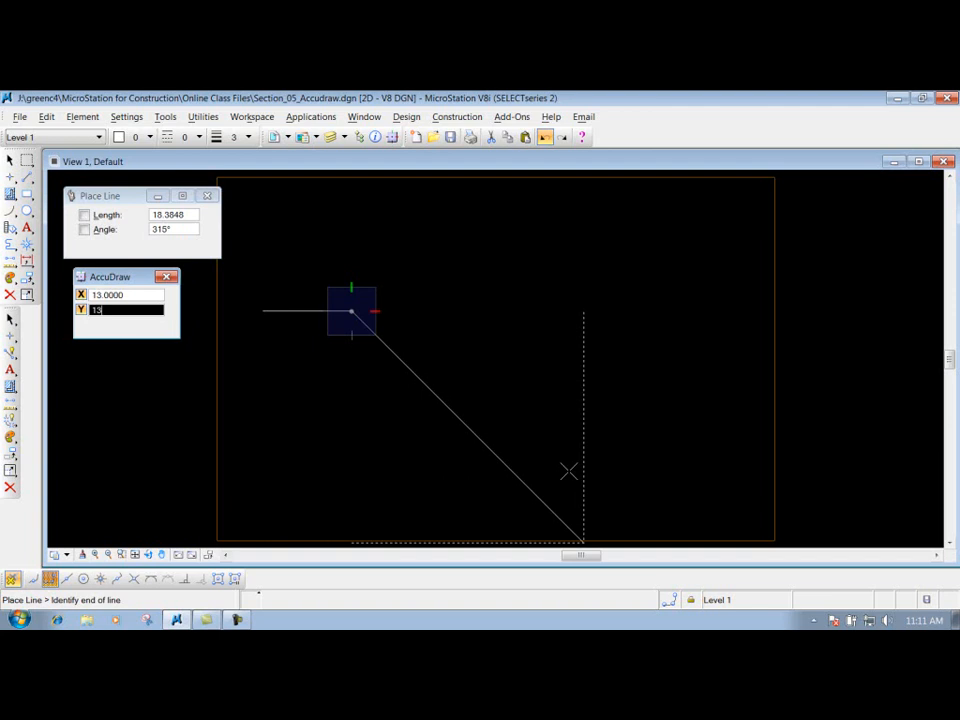
type("-13.0000")
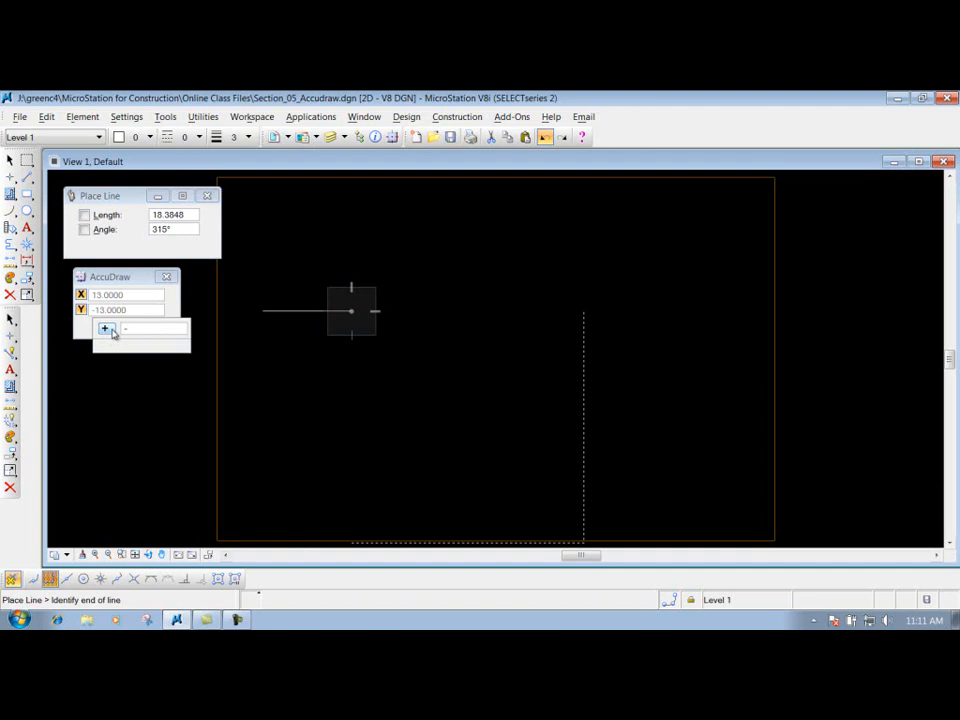
left_click(110, 331)
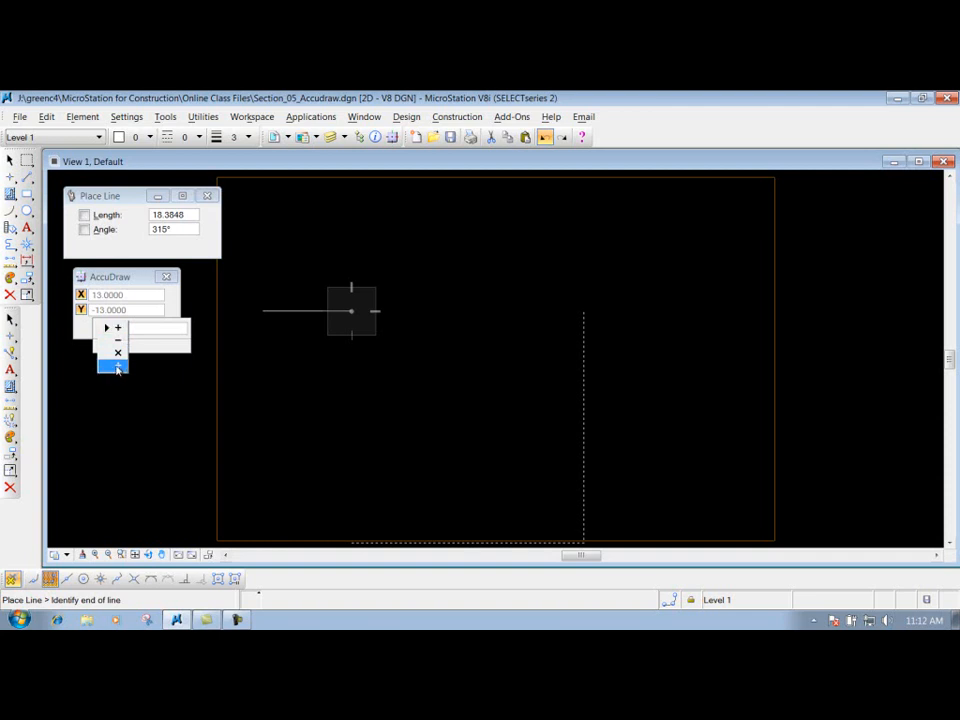
left_click(117, 368)
type("4.5")
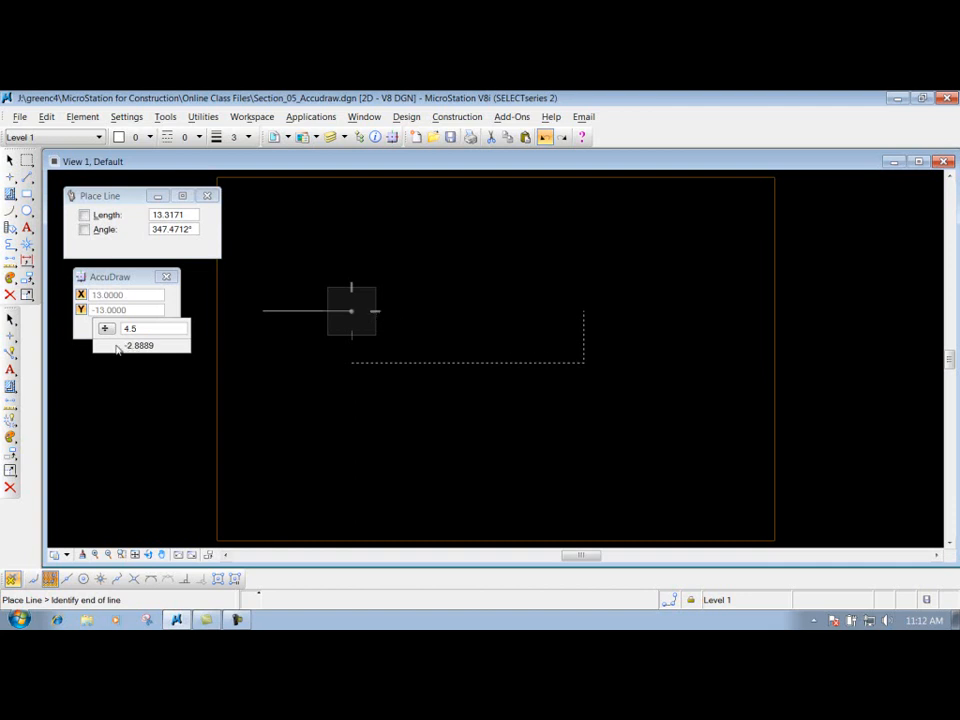
key("Return")
left_click(600, 373)
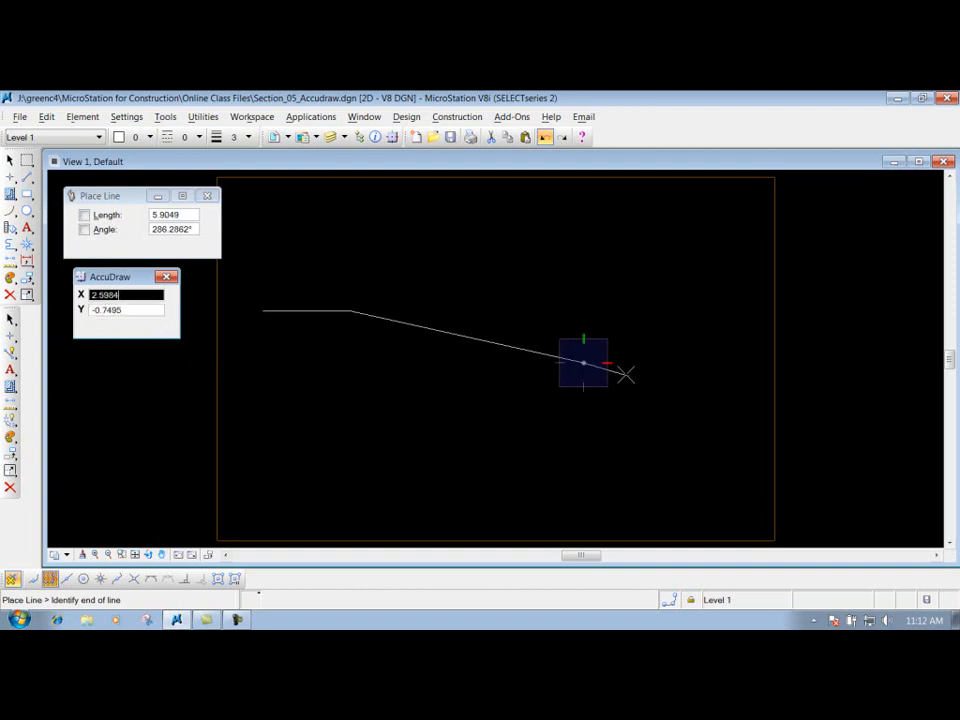
Continue the profile from the bottom of the foreslope with a horizontal ditch bottom 4 units long
left_click(937, 555)
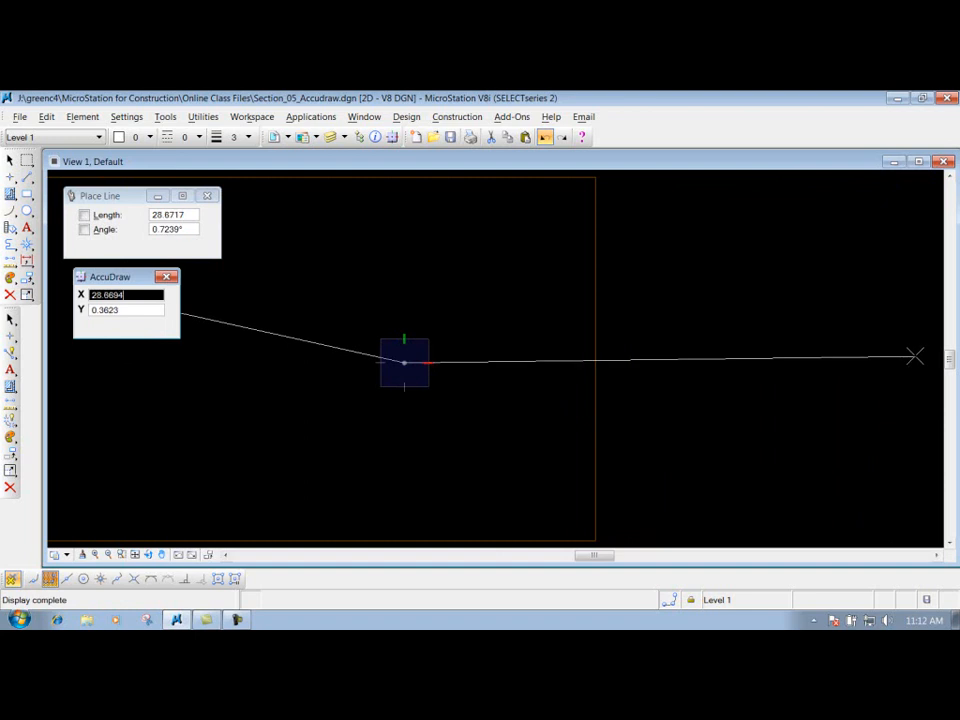
type("4")
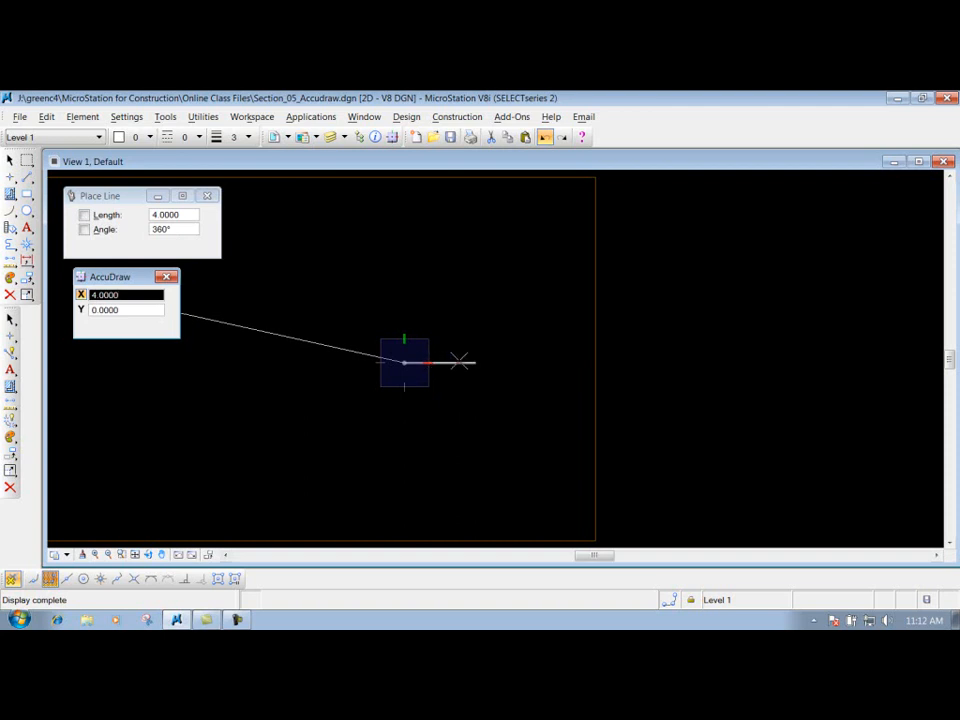
left_click(463, 361)
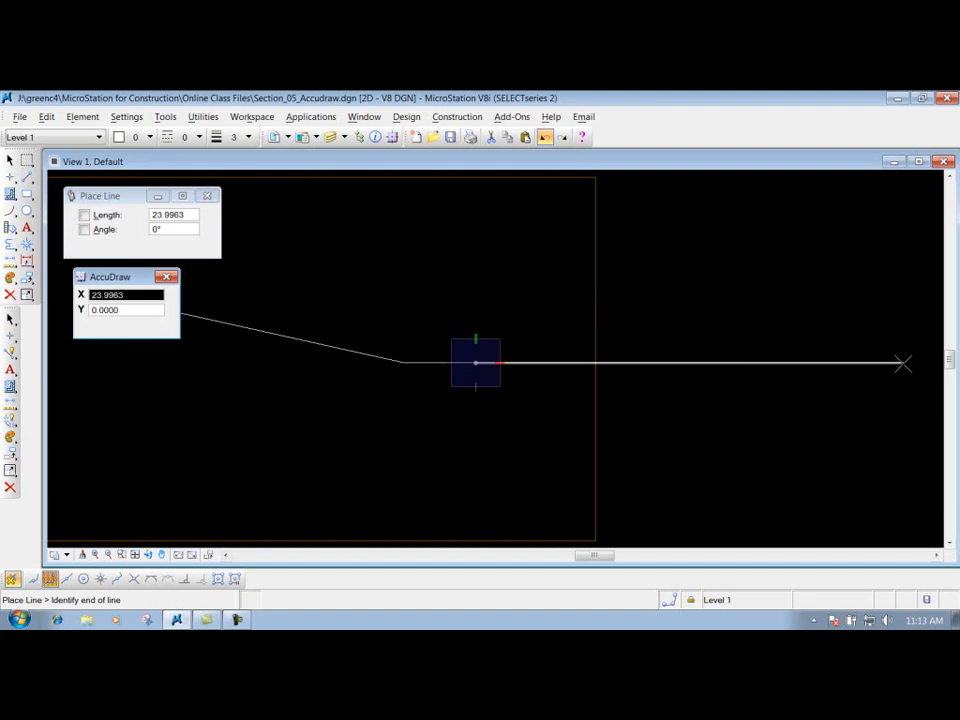
Add the upward backslope with an X offset of 6.5 and a Y offset of 6.5 divided by 2.5, and end the line chain
type("6.5")
key("Tab")
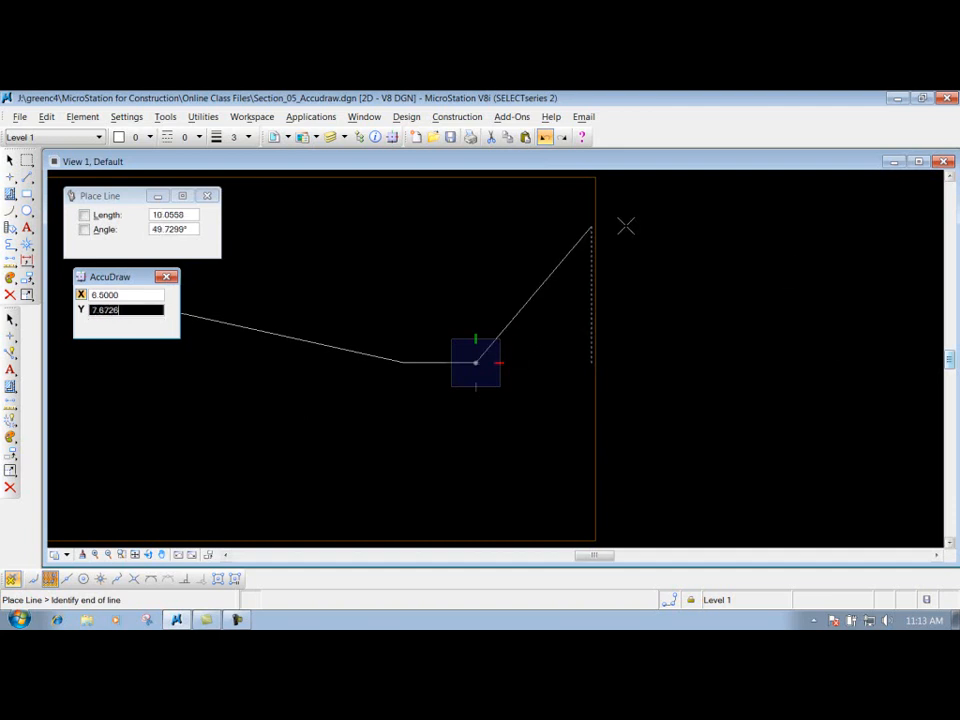
type("6.5")
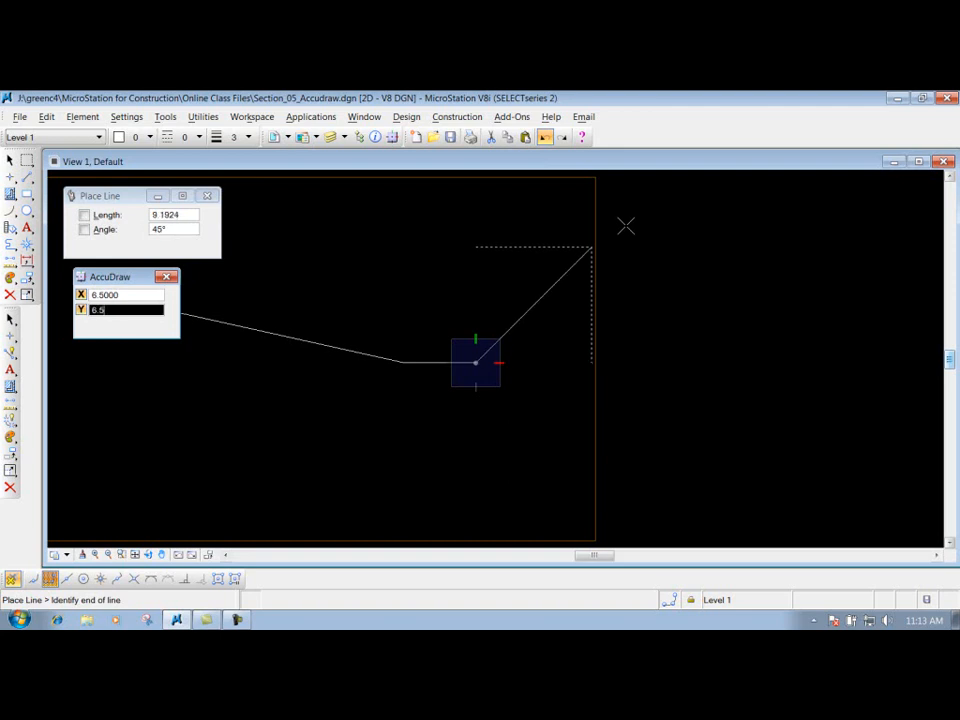
type("-")
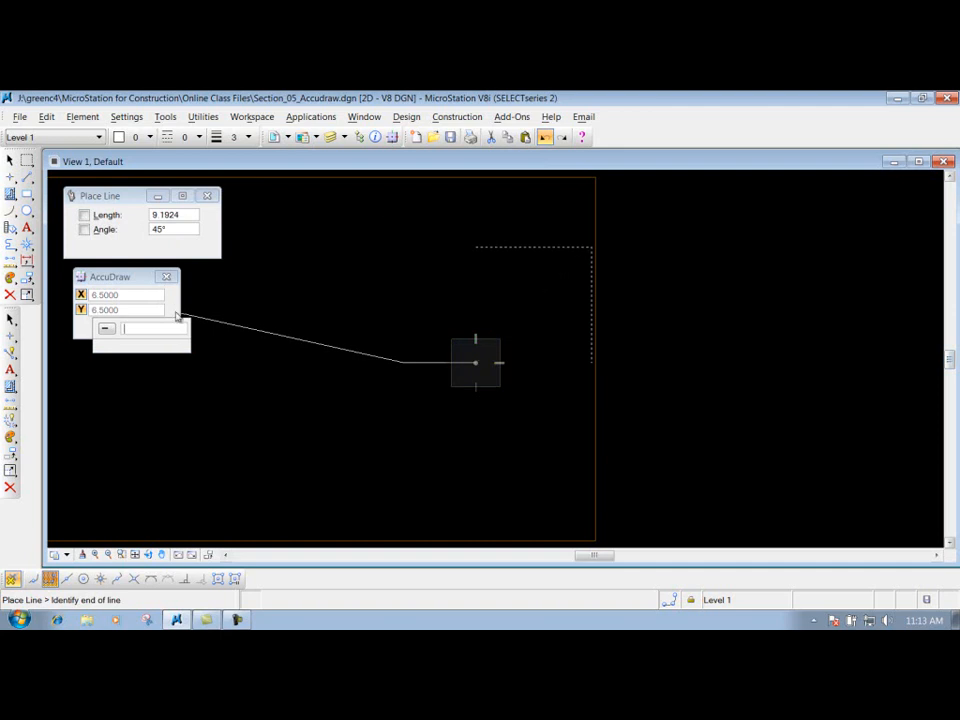
left_click(106, 328)
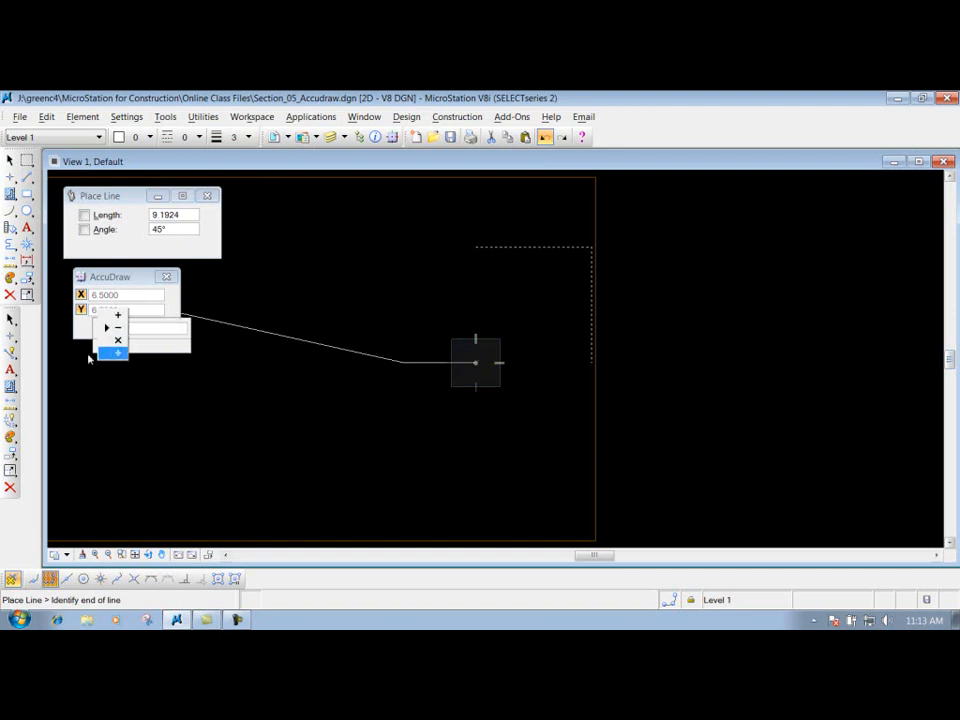
left_click(118, 353)
left_click(140, 328)
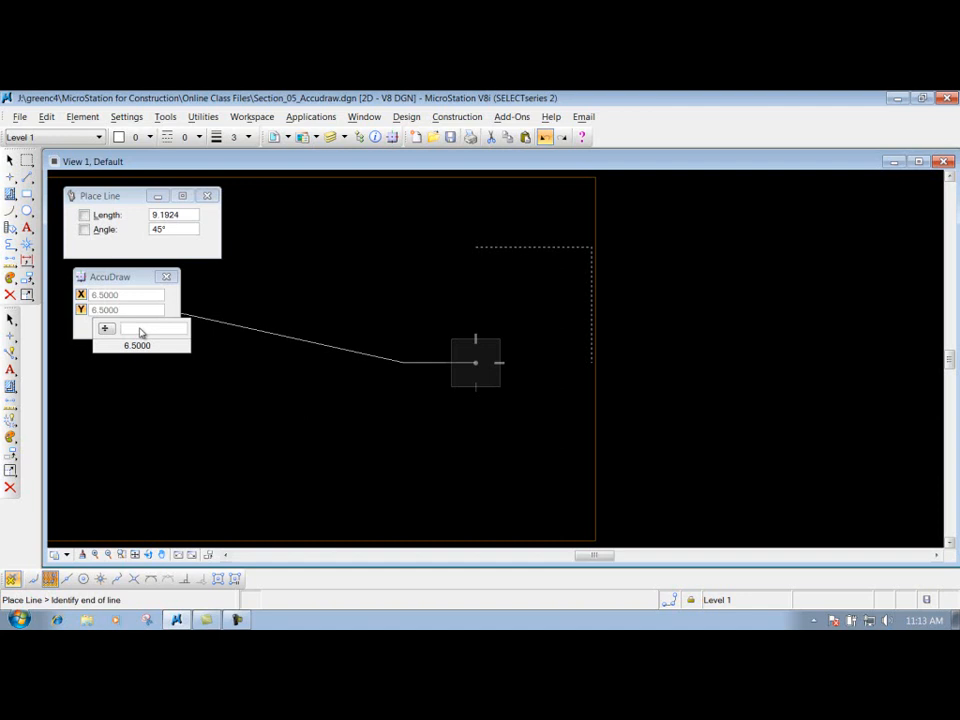
type("2.5")
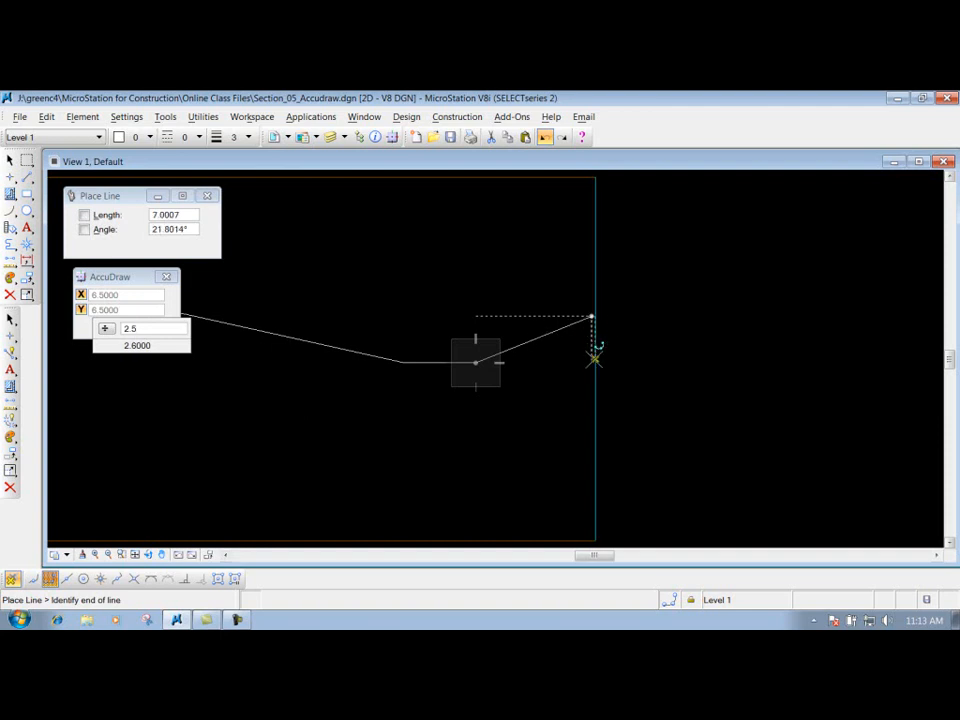
left_click(549, 292)
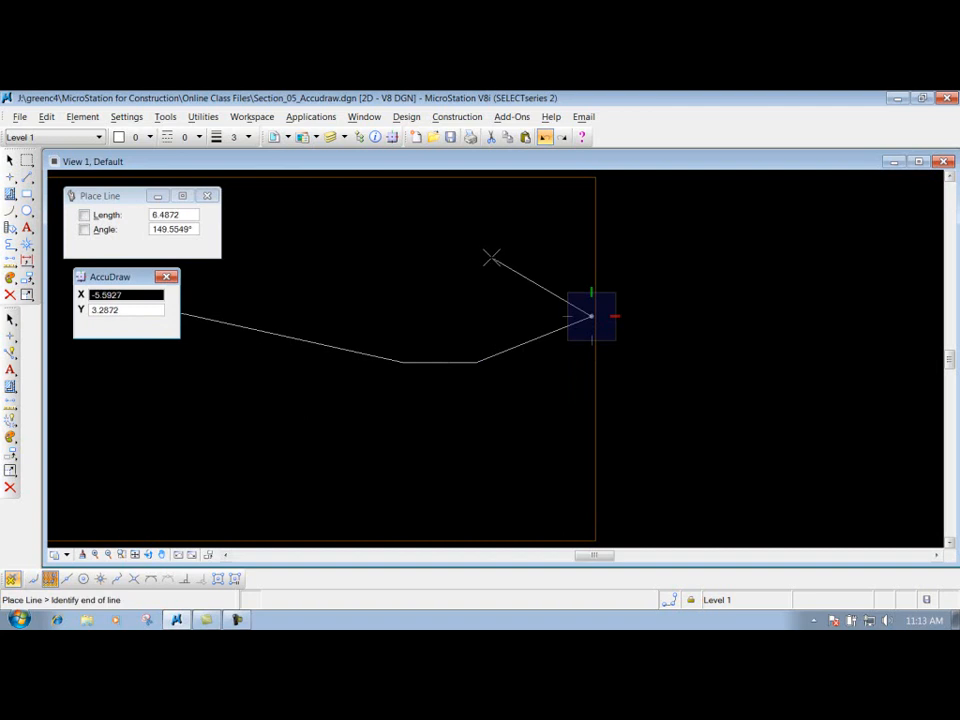
right_click(402, 320)
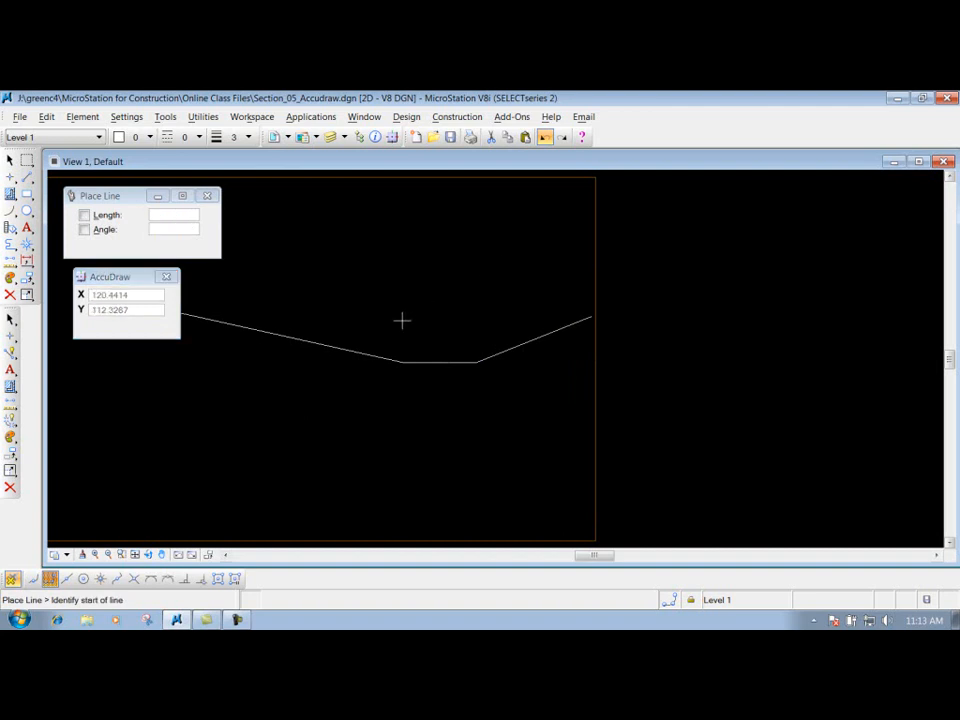